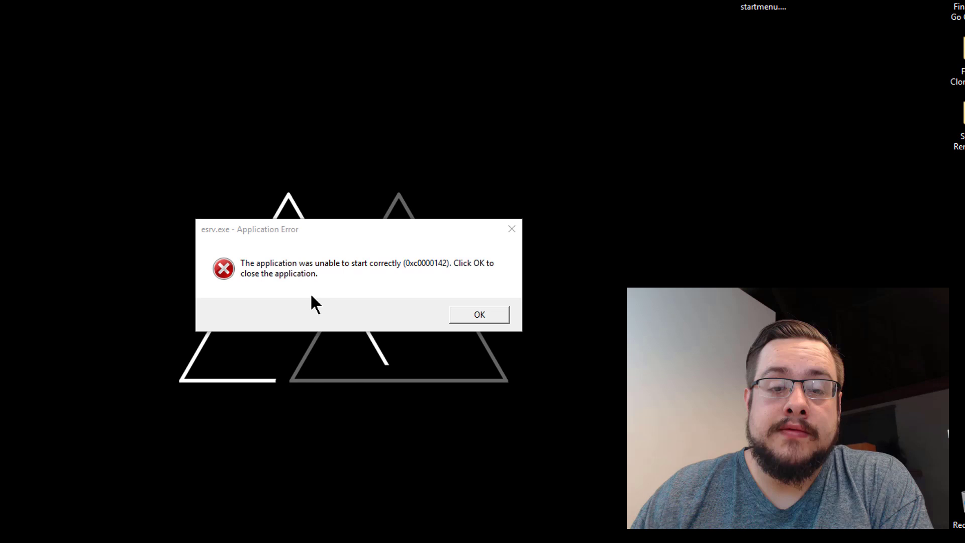
# Step: Move the esrv.exe 0xc0000142 error aside and start a search for 'program'
pyautogui.moveTo(321, 234); pyautogui.dragTo(323, 138)
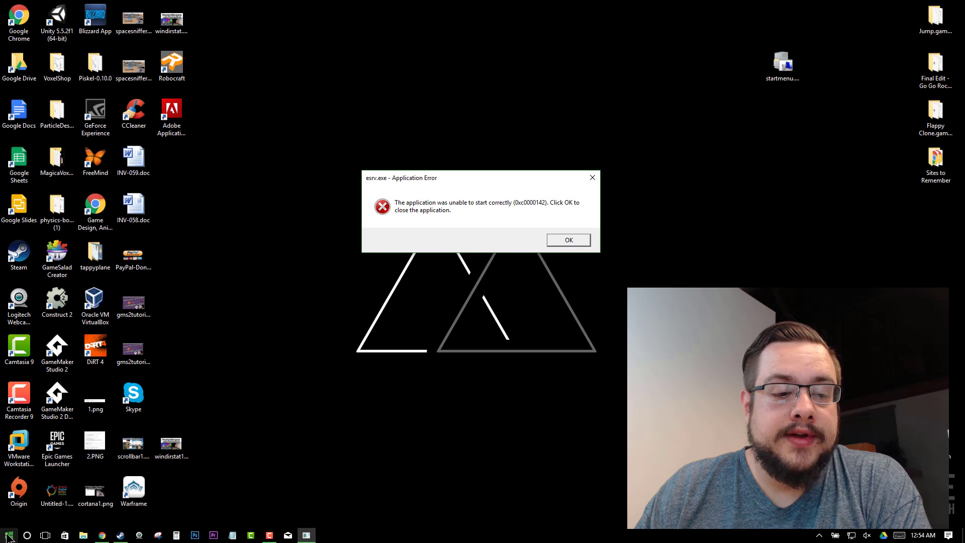
pyautogui.click(9, 535)
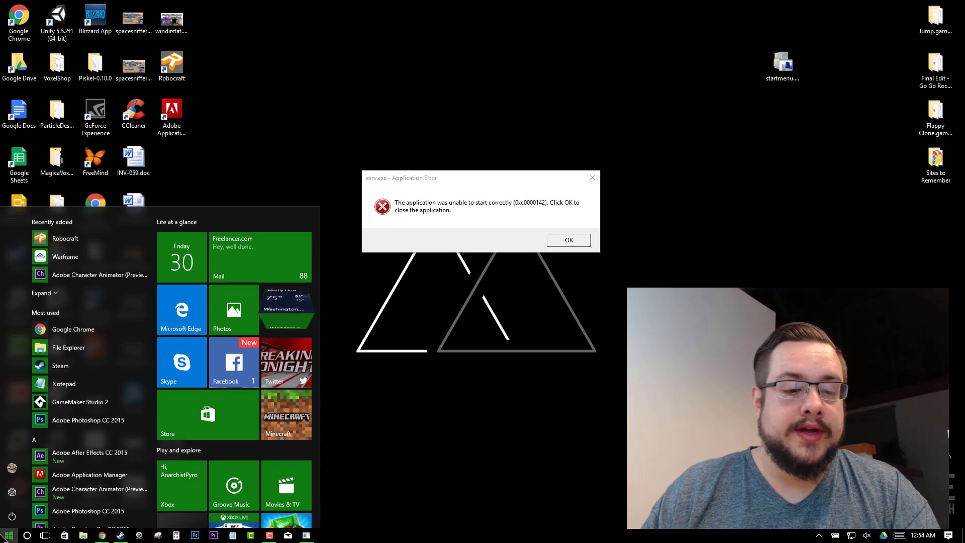
pyautogui.write('program')
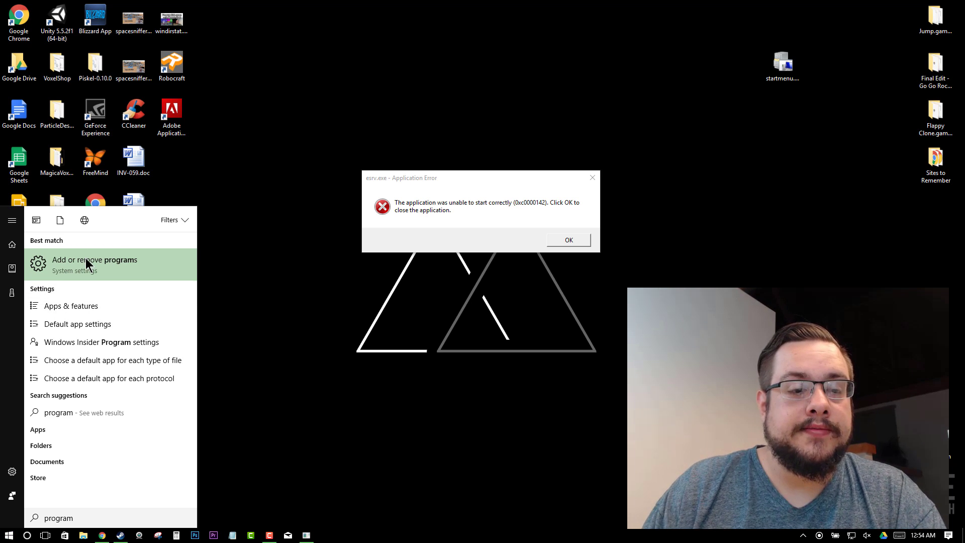
# Step: Open Add or remove programs and expand the Intel® Driver Update Utility entry
pyautogui.click(85, 262)
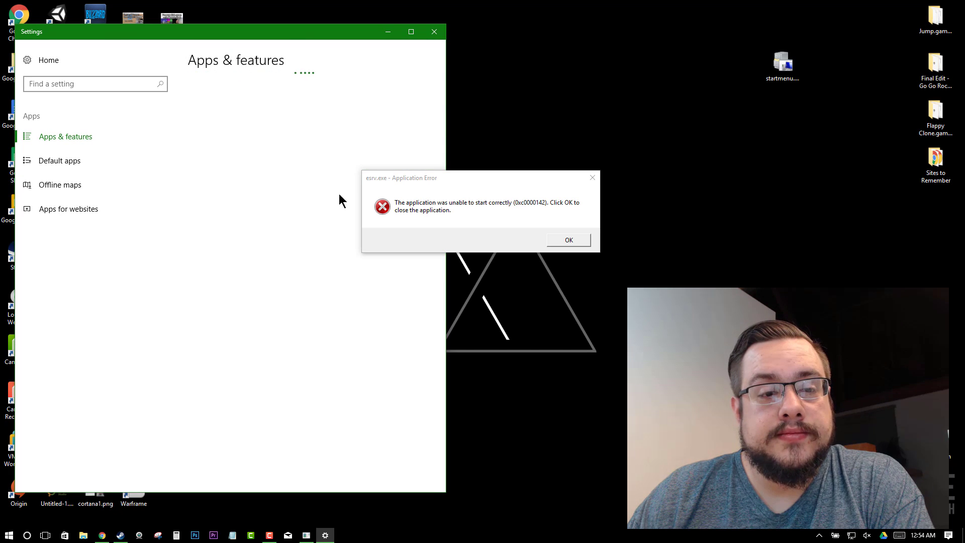
pyautogui.moveTo(455, 174); pyautogui.dragTo(678, 171)
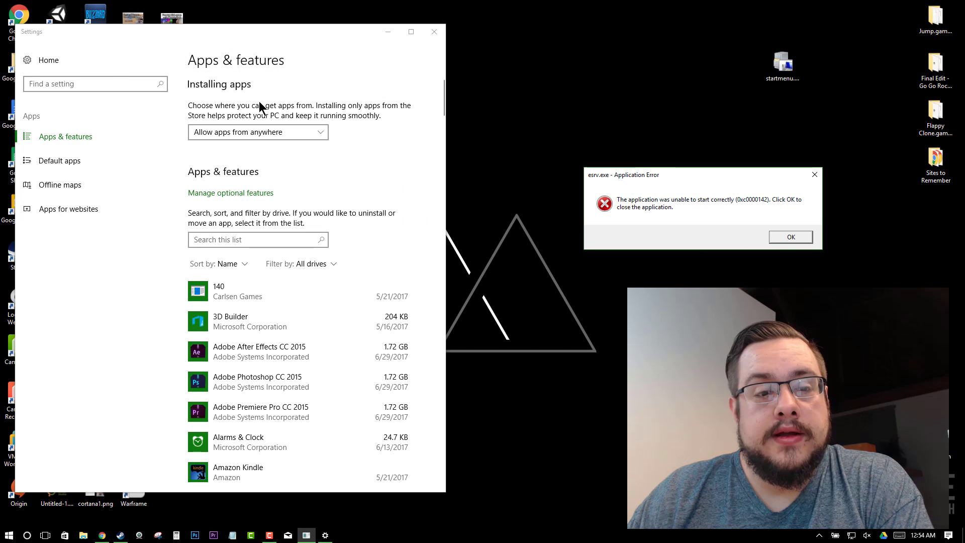
pyautogui.scroll(-1, 388, 255)
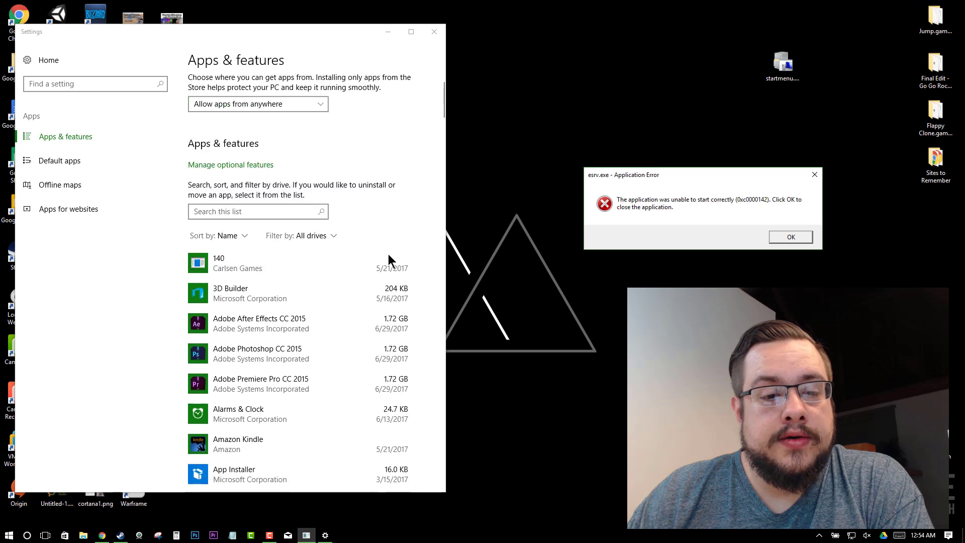
pyautogui.scroll(-6, 388, 257)
pyautogui.scroll(-5, 388, 263)
pyautogui.scroll(-2, 389, 262)
pyautogui.scroll(-1, 388, 263)
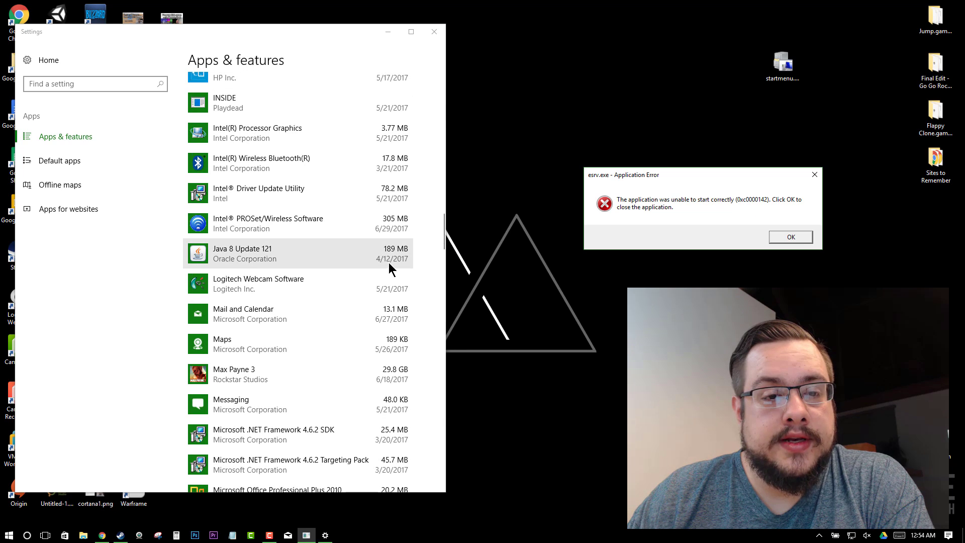
pyautogui.click(324, 198)
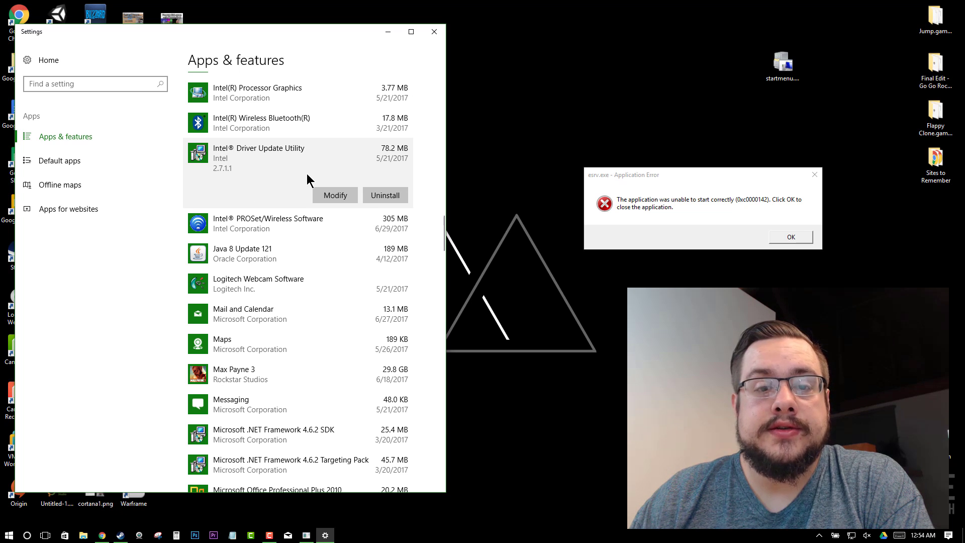
# Step: Uninstall Intel® Driver Update Utility, confirming removal and dismissing the esrv.exe error
pyautogui.click(372, 195)
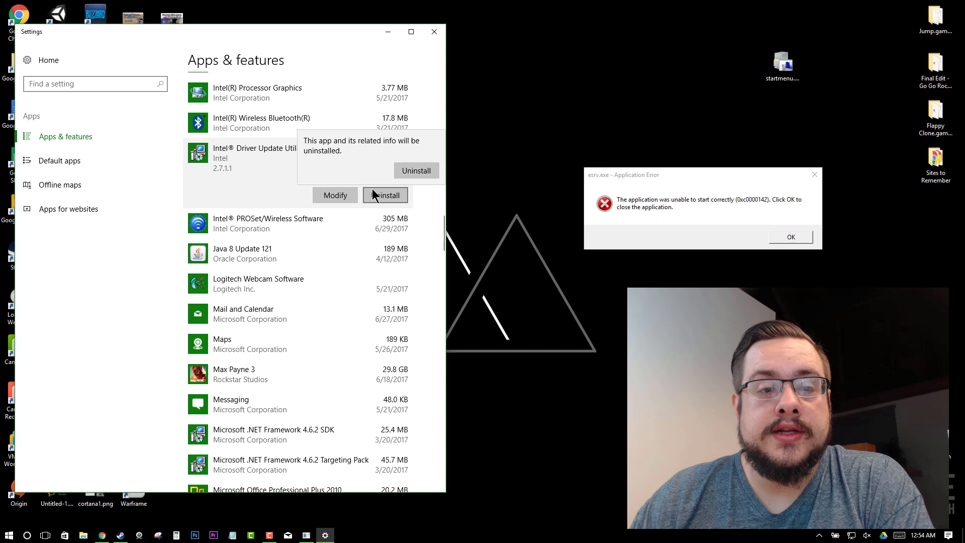
pyautogui.click(413, 169)
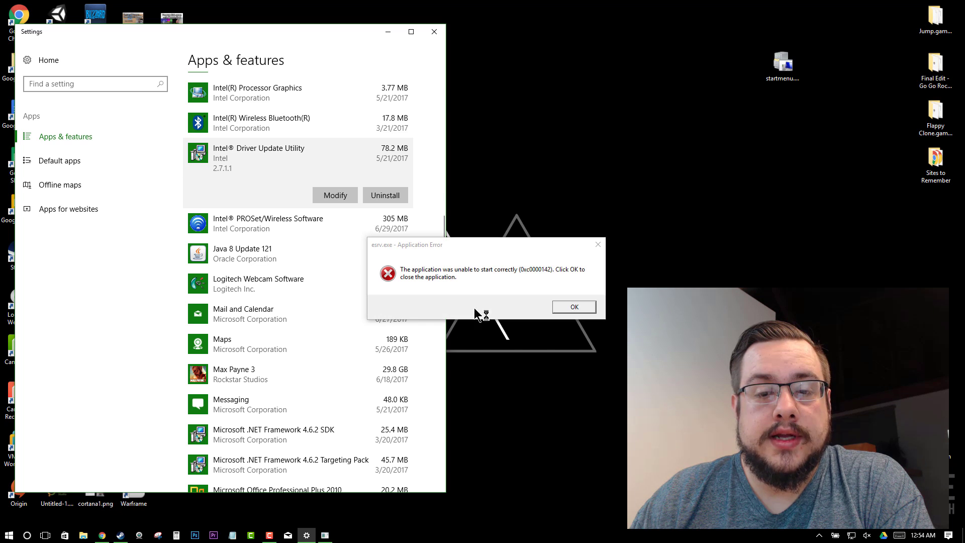
pyautogui.click(574, 306)
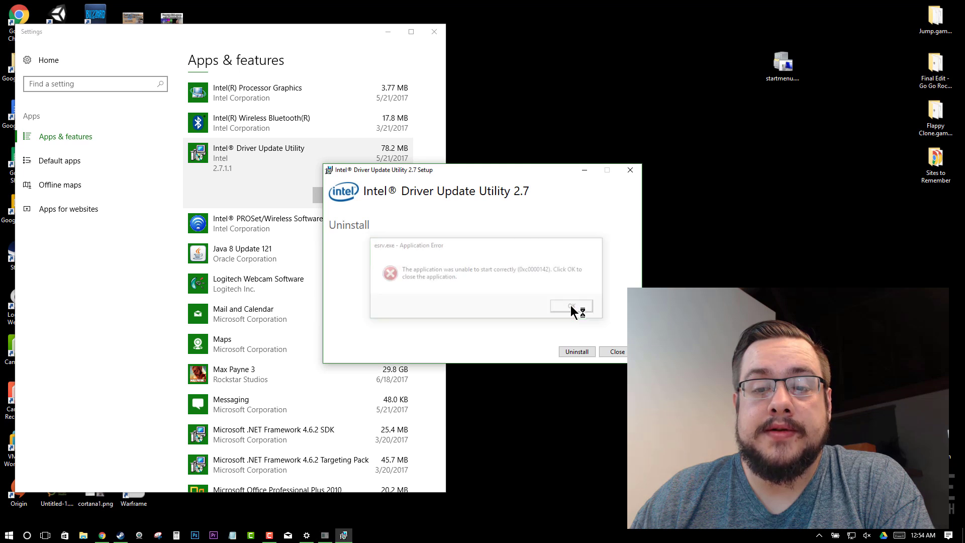
# Step: Let setup finish with 'System Update Completed', then close Settings
pyautogui.moveTo(480, 170); pyautogui.dragTo(626, 138)
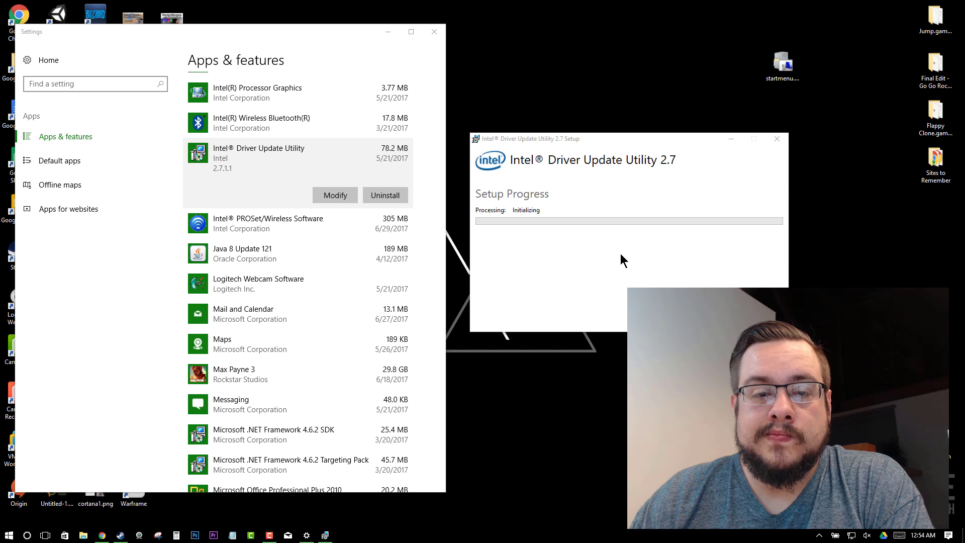
pyautogui.scroll(-5, 366, 251)
pyautogui.scroll(-2, 367, 251)
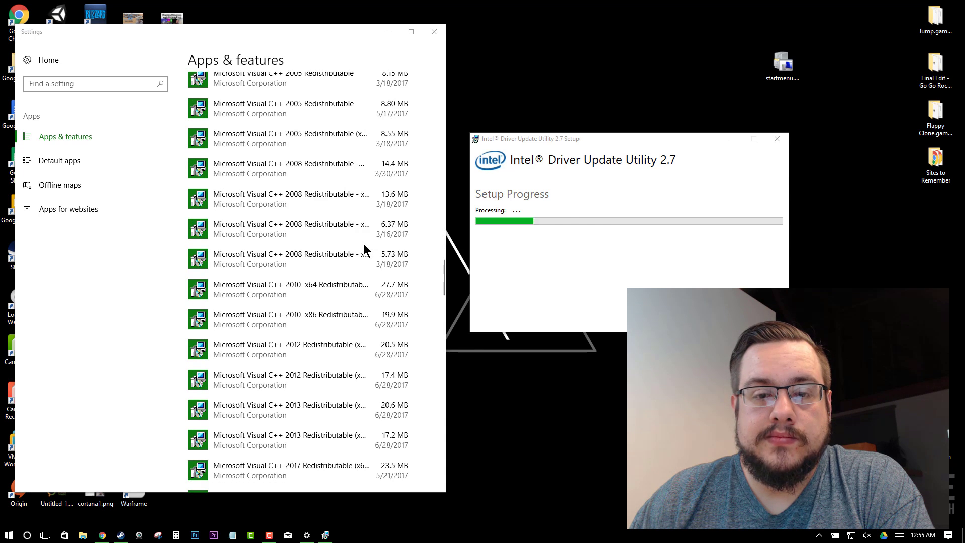
pyautogui.scroll(8, 366, 253)
pyautogui.scroll(3, 329, 190)
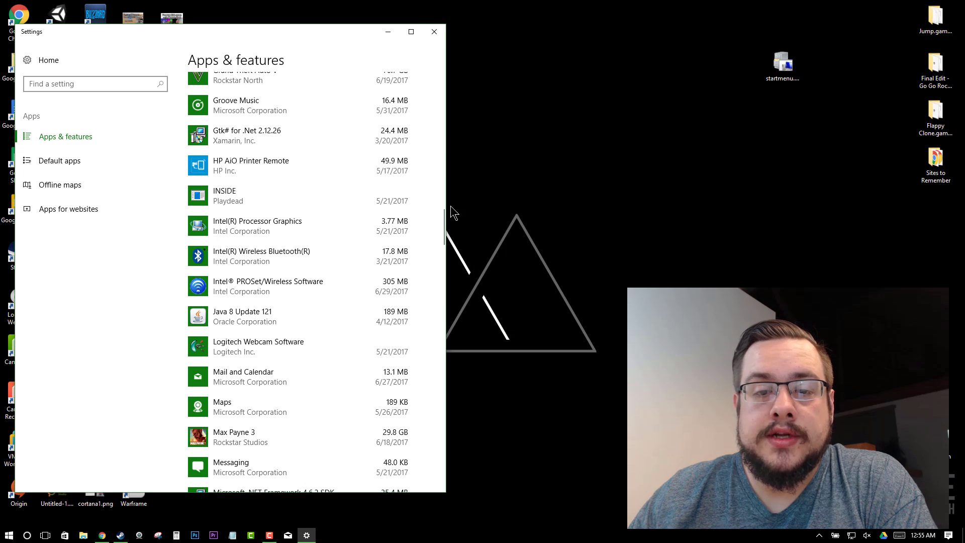
pyautogui.click(435, 32)
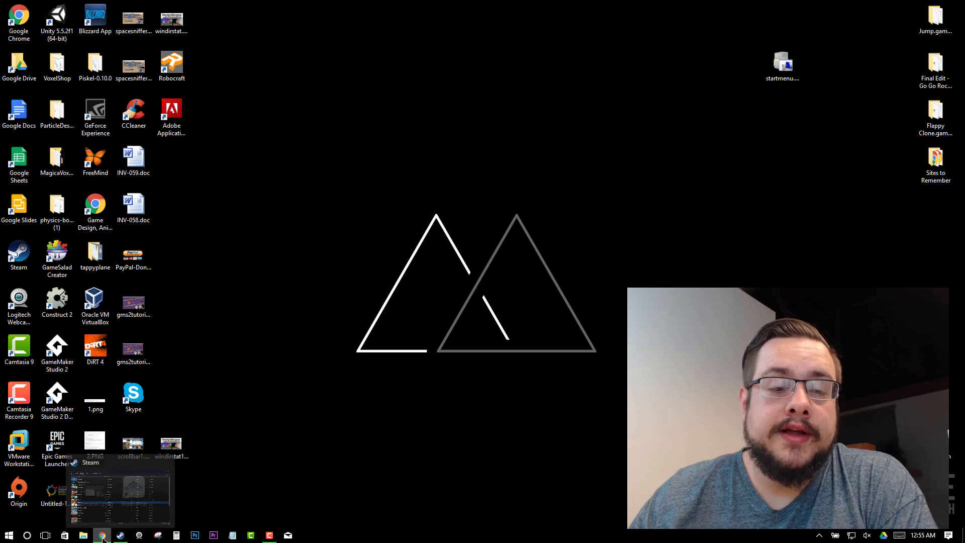
pyautogui.moveTo(101, 535)
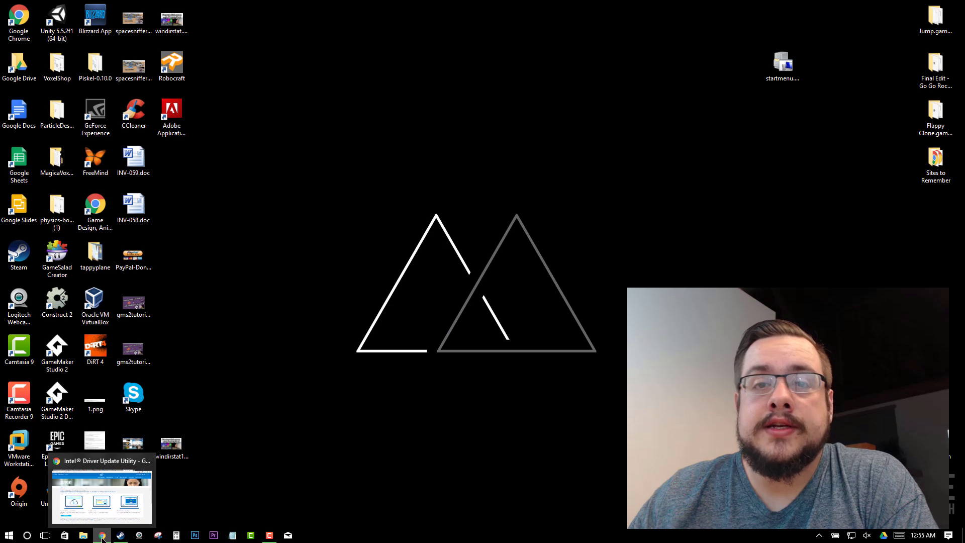
# Step: Restore the Intel Driver Update Utility support page in Chrome and copy its address
pyautogui.click(101, 537)
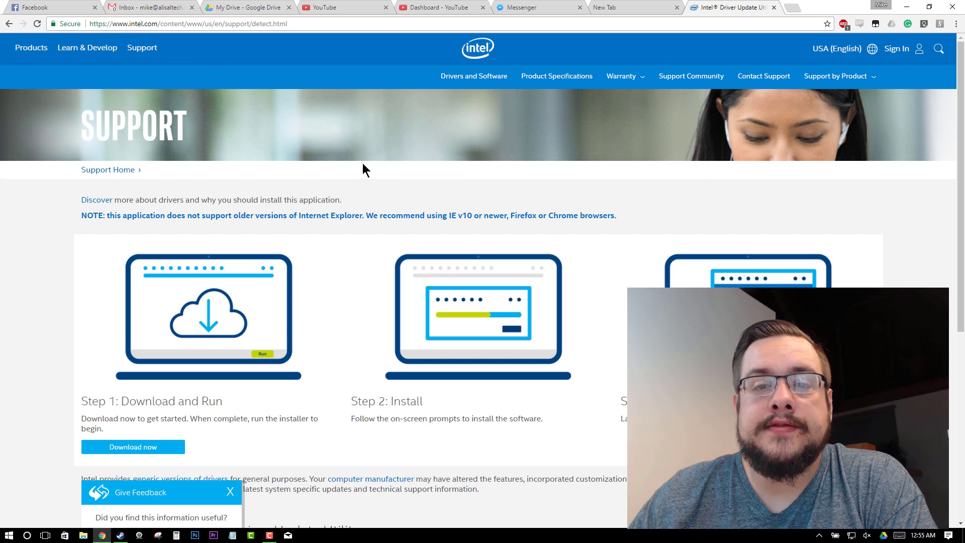
pyautogui.scroll(-1, 453, 135)
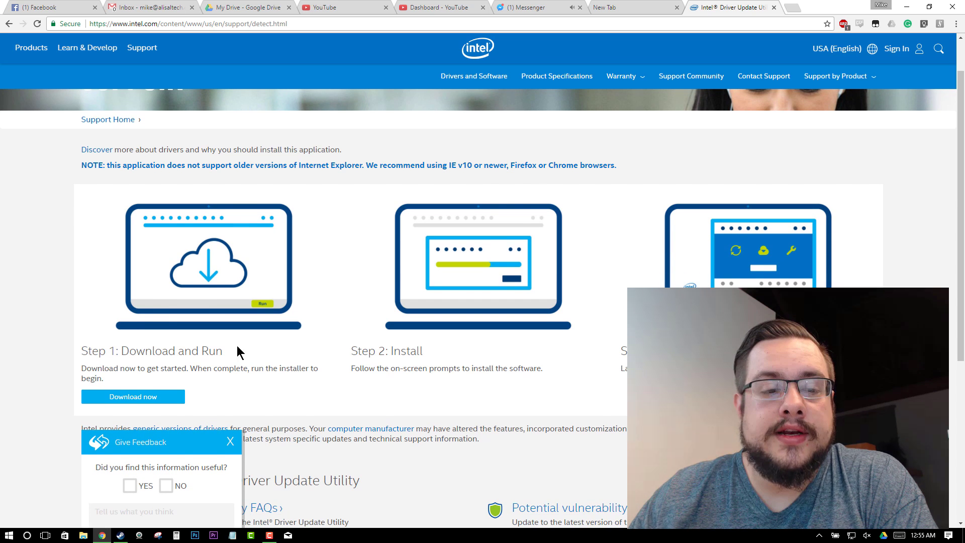
pyautogui.rightClick(211, 25)
pyautogui.click(257, 62)
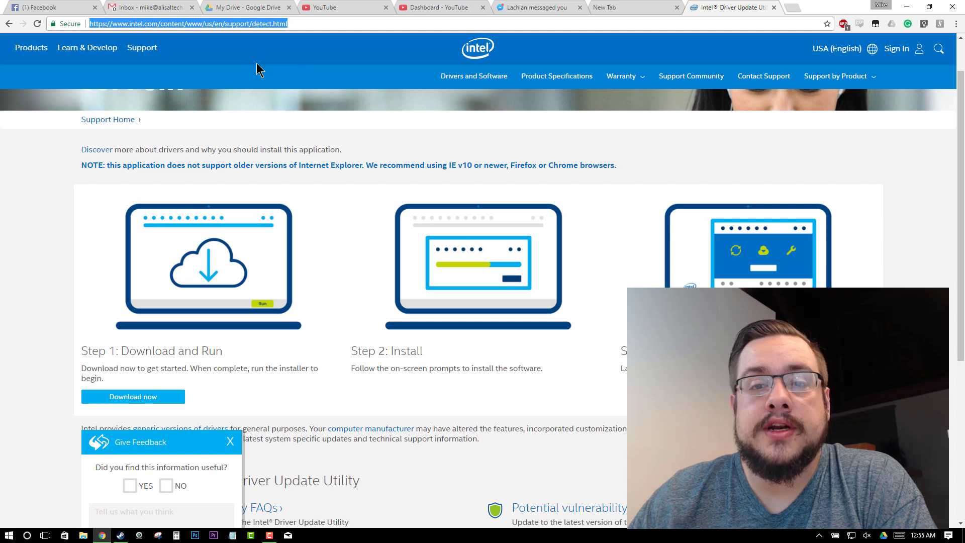